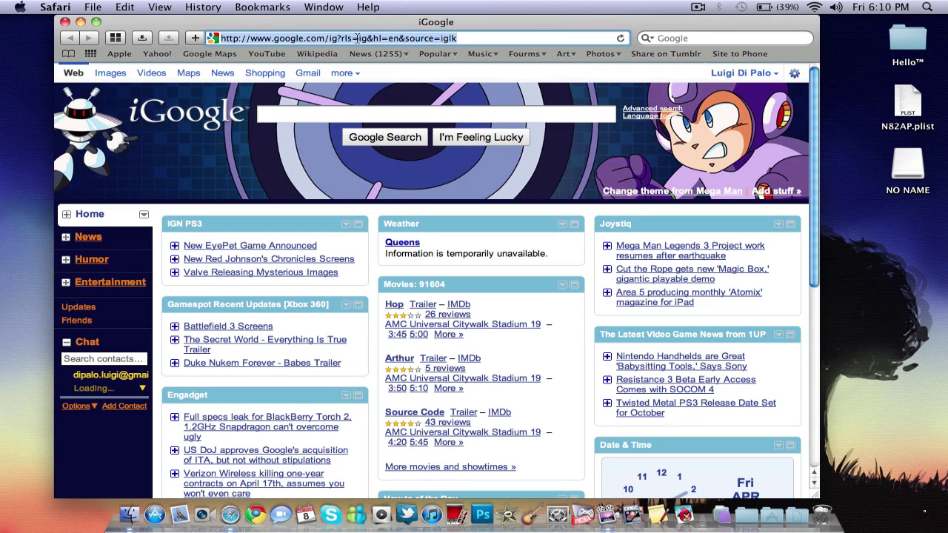
Go to r4i-sdhc.com and open the site's Download page
{"action": "type", "text": "r4i"}
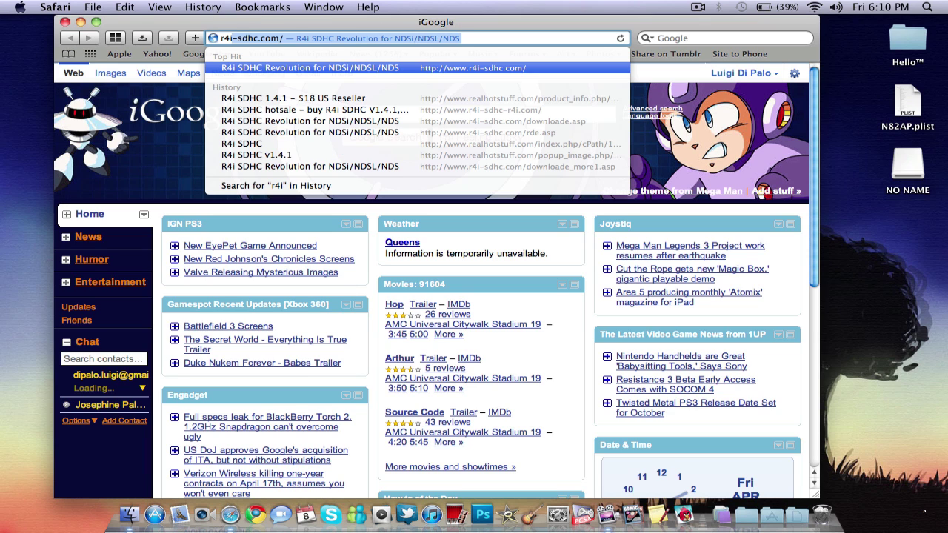
{"action": "type", "text": "-sdhc"}
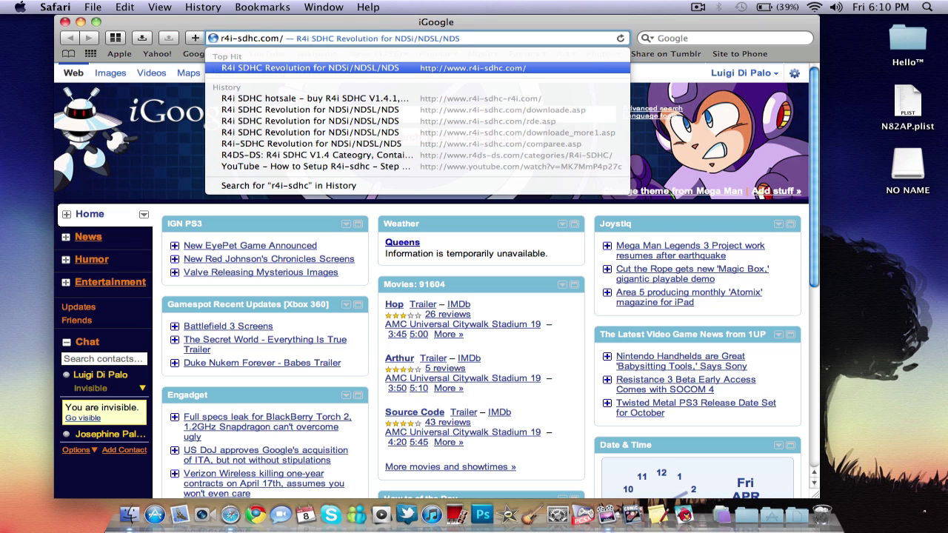
{"action": "key", "text": "Return"}
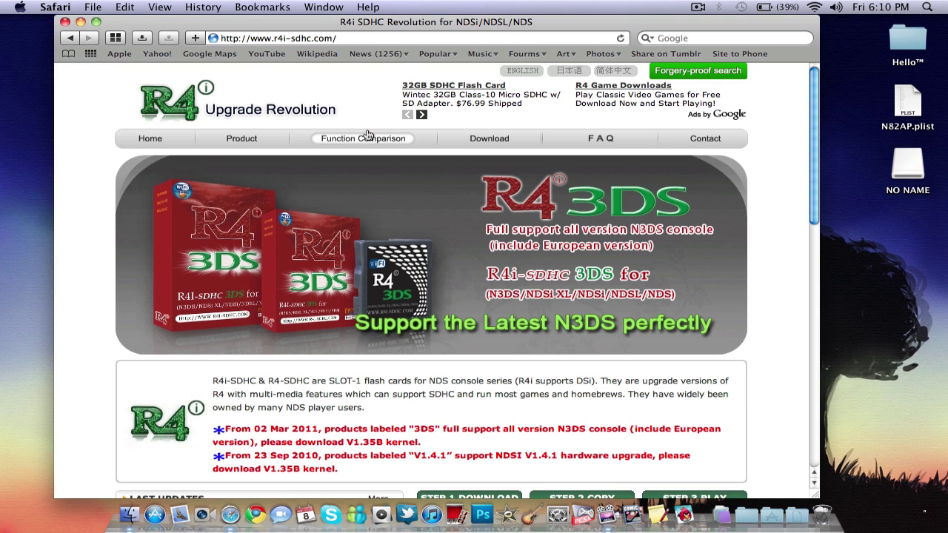
{"action": "left_click", "coordinate": [480, 140]}
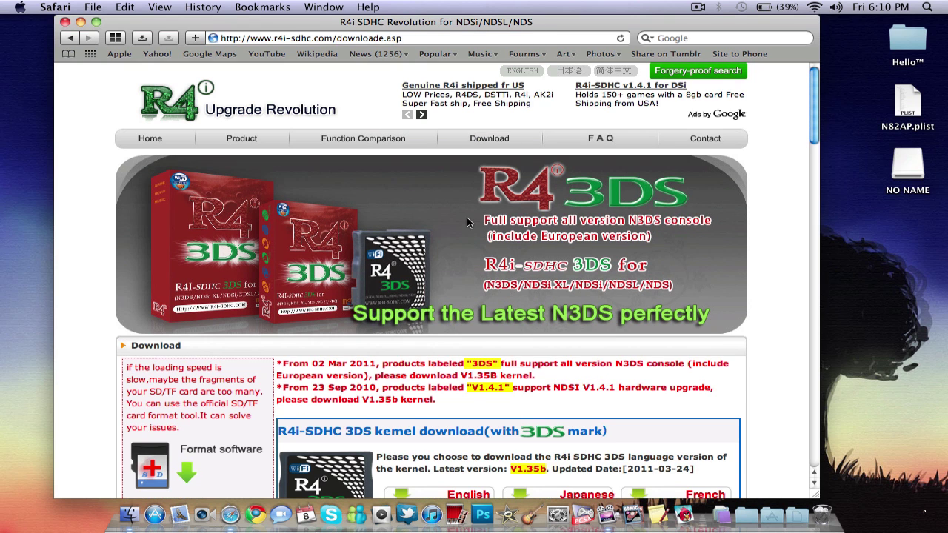
Examine the kernel download sections for the R4i-SDHC 3DS, R4i-SDHC V1.4.1 and R4-SDHC cards
{"action": "scroll", "coordinate": [468, 222], "scroll_direction": "down", "scroll_amount": 4}
{"action": "scroll", "coordinate": [468, 222], "scroll_direction": "down", "scroll_amount": 5}
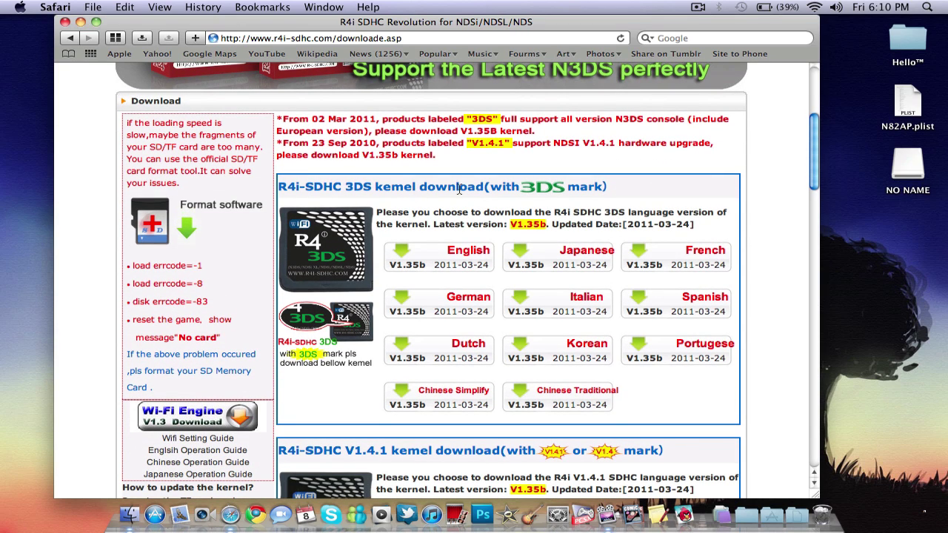
{"action": "scroll", "coordinate": [448, 229], "scroll_direction": "down", "scroll_amount": 5}
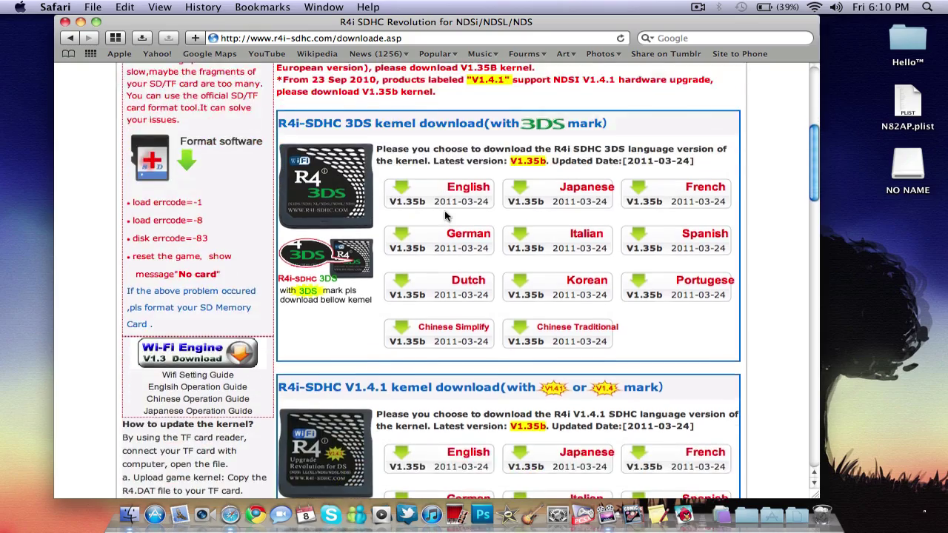
{"action": "scroll", "coordinate": [445, 214], "scroll_direction": "down", "scroll_amount": 3}
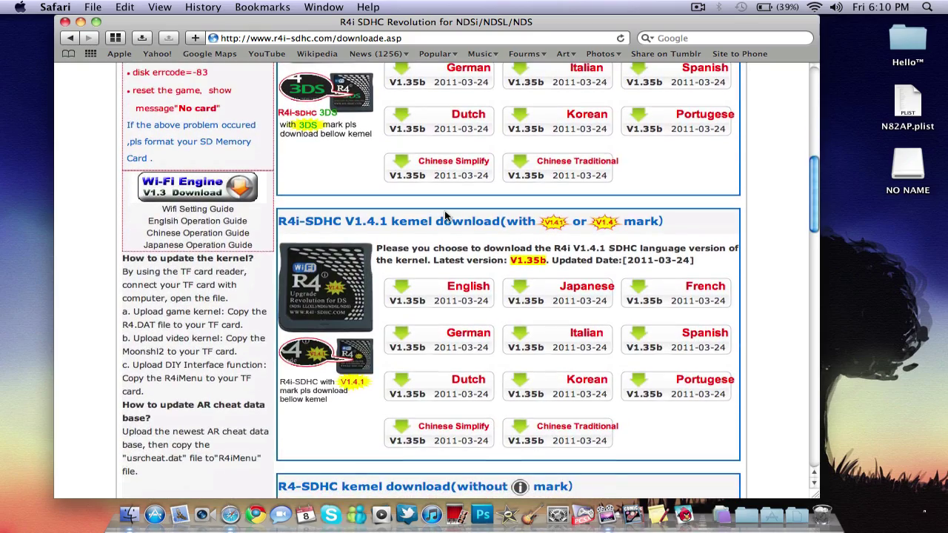
{"action": "scroll", "coordinate": [445, 214], "scroll_direction": "down", "scroll_amount": 2}
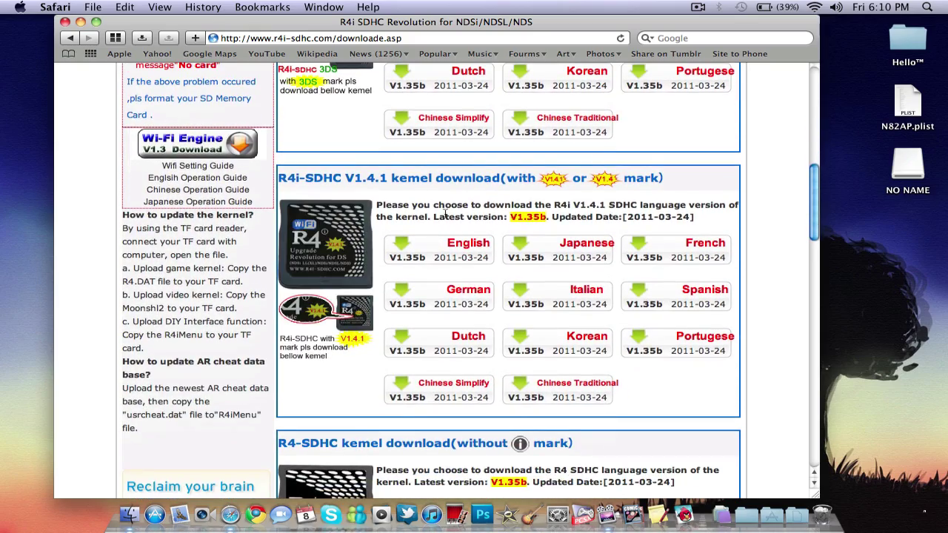
{"action": "scroll", "coordinate": [445, 214], "scroll_direction": "up", "scroll_amount": 5}
{"action": "scroll", "coordinate": [445, 214], "scroll_direction": "up", "scroll_amount": 1}
{"action": "scroll", "coordinate": [445, 214], "scroll_direction": "down", "scroll_amount": 8}
{"action": "scroll", "coordinate": [408, 200], "scroll_direction": "up", "scroll_amount": 8}
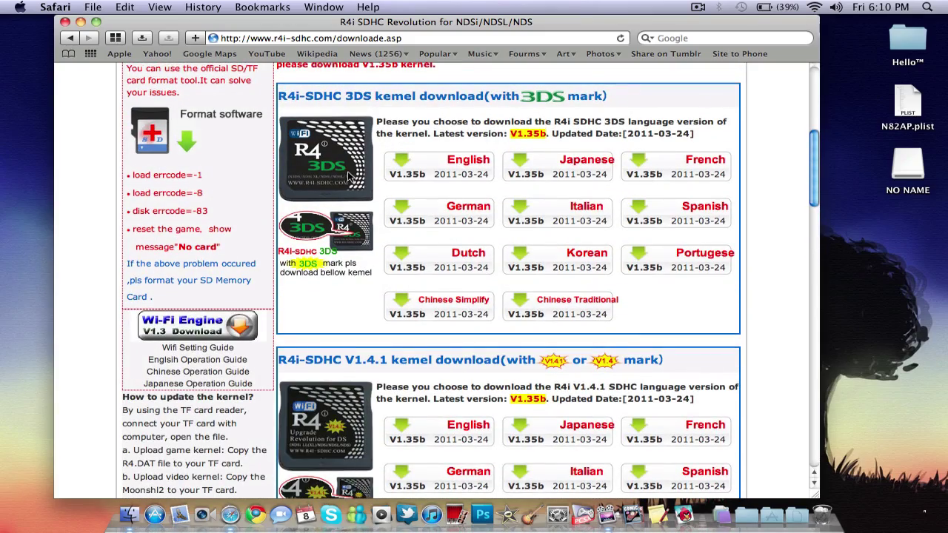
{"action": "scroll", "coordinate": [349, 176], "scroll_direction": "down", "scroll_amount": 4}
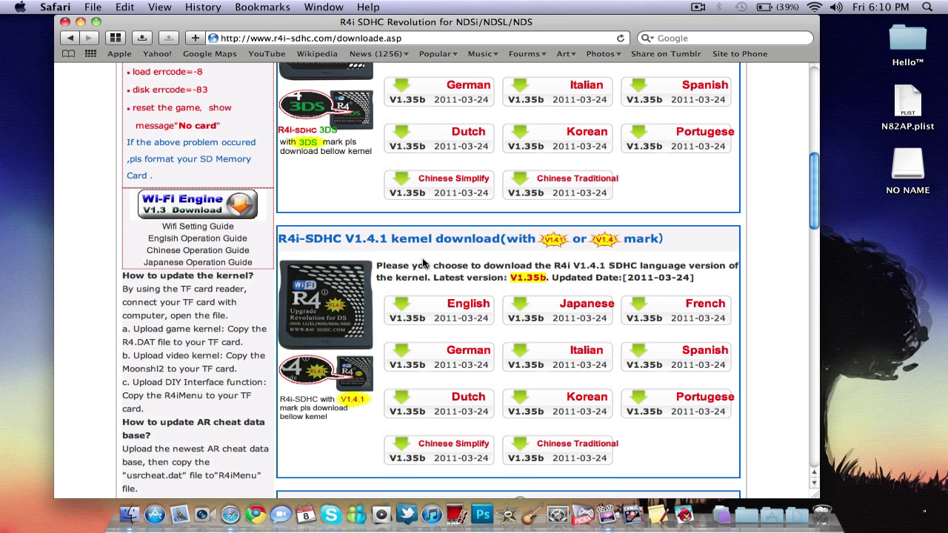
{"action": "scroll", "coordinate": [410, 276], "scroll_direction": "down", "scroll_amount": 7}
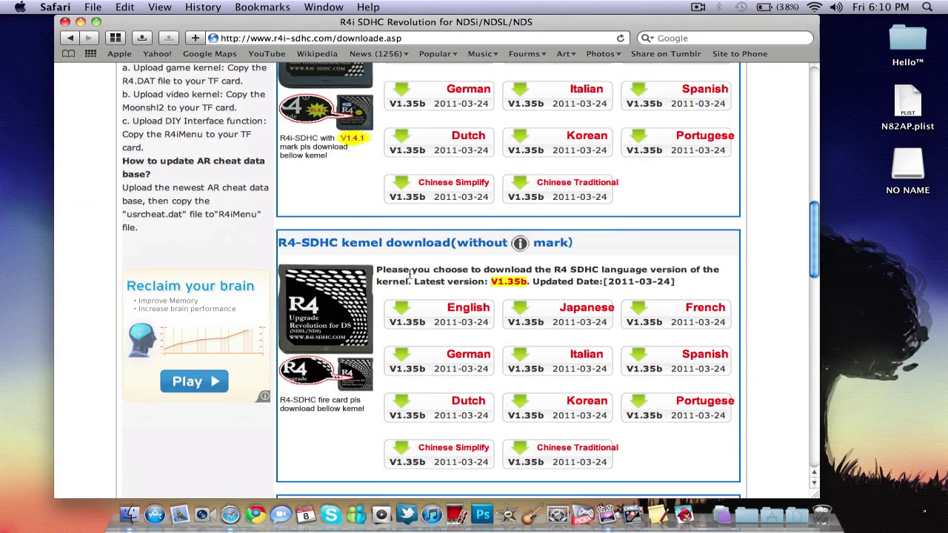
{"action": "scroll", "coordinate": [496, 238], "scroll_direction": "up", "scroll_amount": 7}
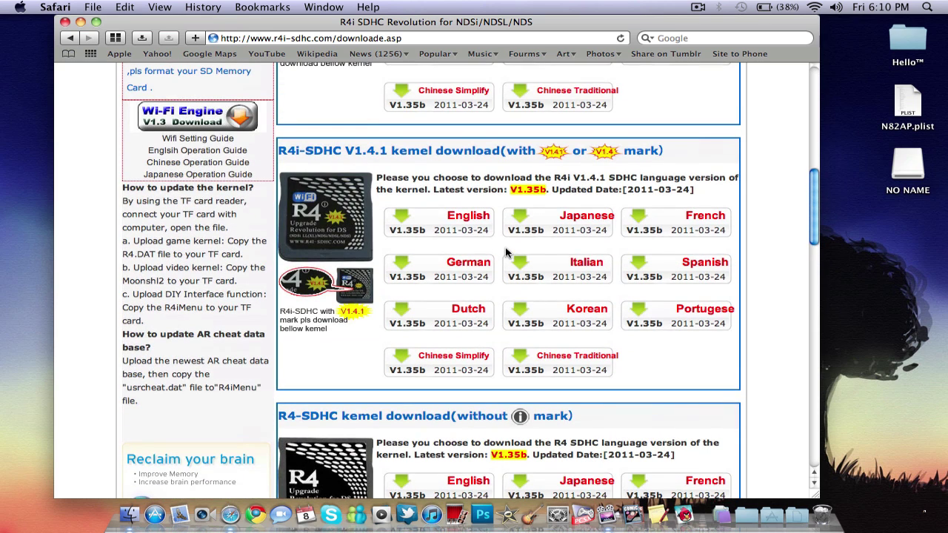
Download the English V1.35b kernel for the R4i-SDHC V1.4.1 card
{"action": "scroll", "coordinate": [460, 227], "scroll_direction": "down", "scroll_amount": 2}
{"action": "left_click", "coordinate": [466, 221]}
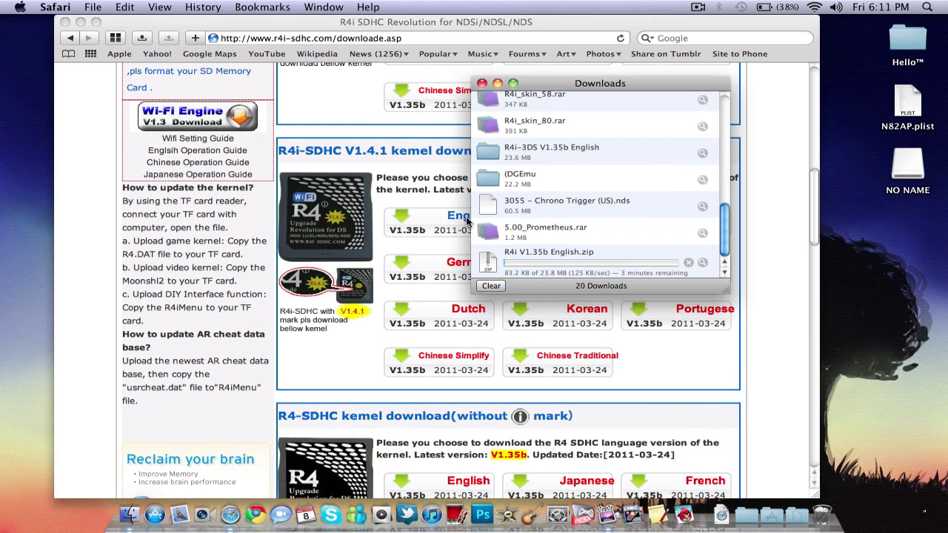
{"action": "left_click", "coordinate": [447, 202]}
{"action": "key", "text": "F3"}
{"action": "left_click", "coordinate": [487, 298]}
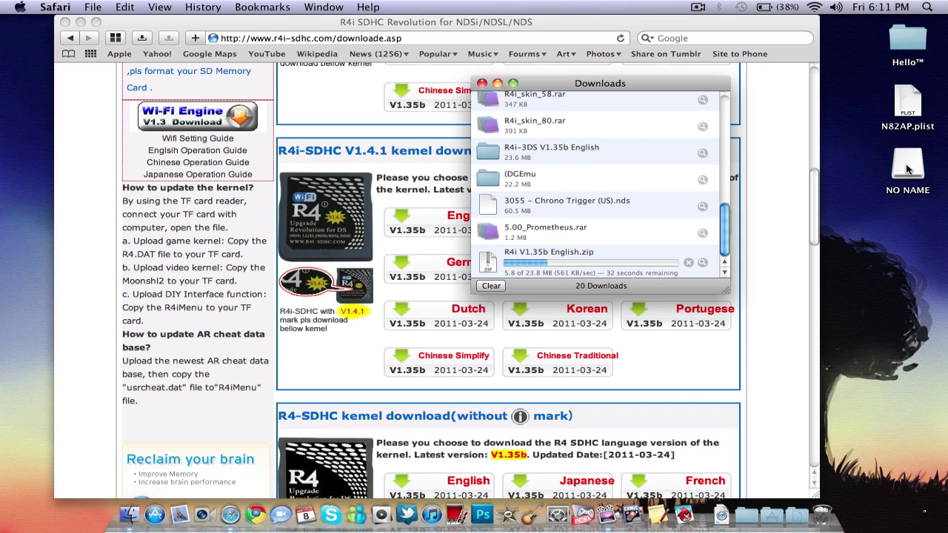
Open the NO NAME drive and inspect its SWRESET.SYS, R4.dat and DEMON0.SYS files
{"action": "left_click", "coordinate": [909, 169]}
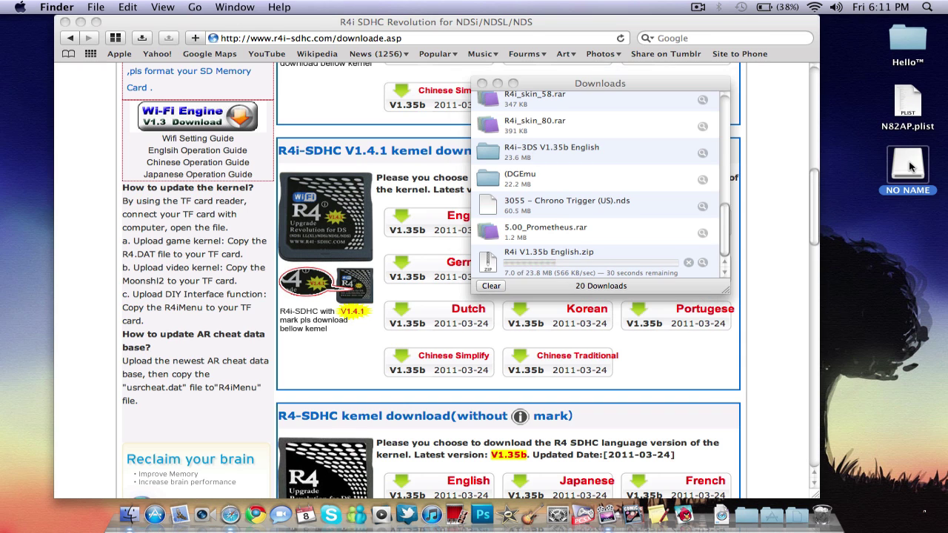
{"action": "double_click", "coordinate": [911, 167]}
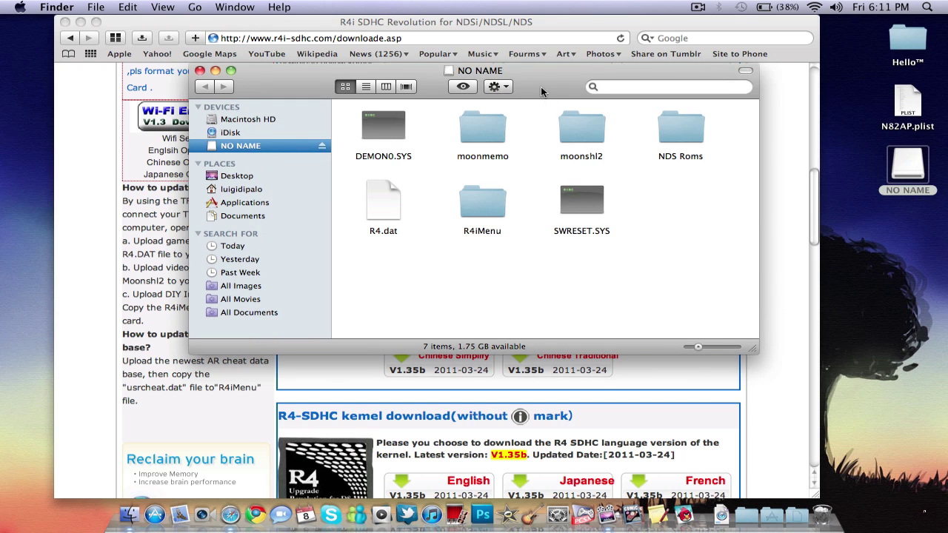
{"action": "left_click_drag", "start_coordinate": [531, 66], "coordinate": [438, 40]}
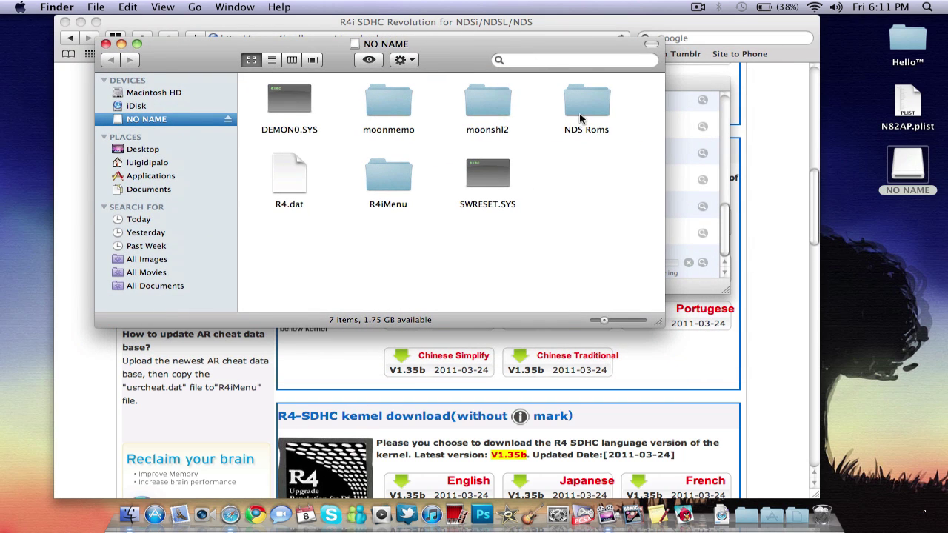
{"action": "left_click", "coordinate": [491, 178]}
{"action": "left_click", "coordinate": [309, 171]}
{"action": "left_click", "coordinate": [283, 168]}
{"action": "left_click", "coordinate": [279, 117]}
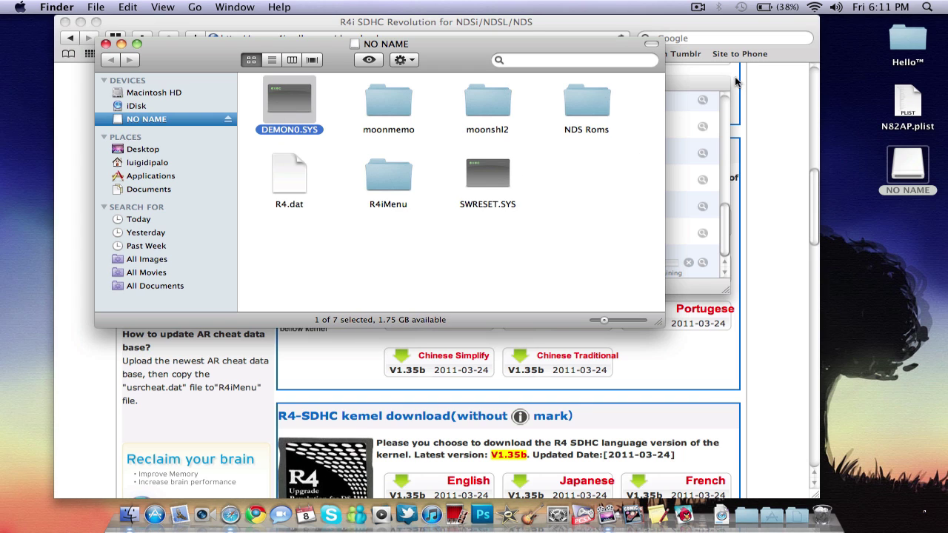
Check the progress of the R4i V1.35b English.zip download and return to the NO NAME drive window
{"action": "left_click", "coordinate": [701, 90]}
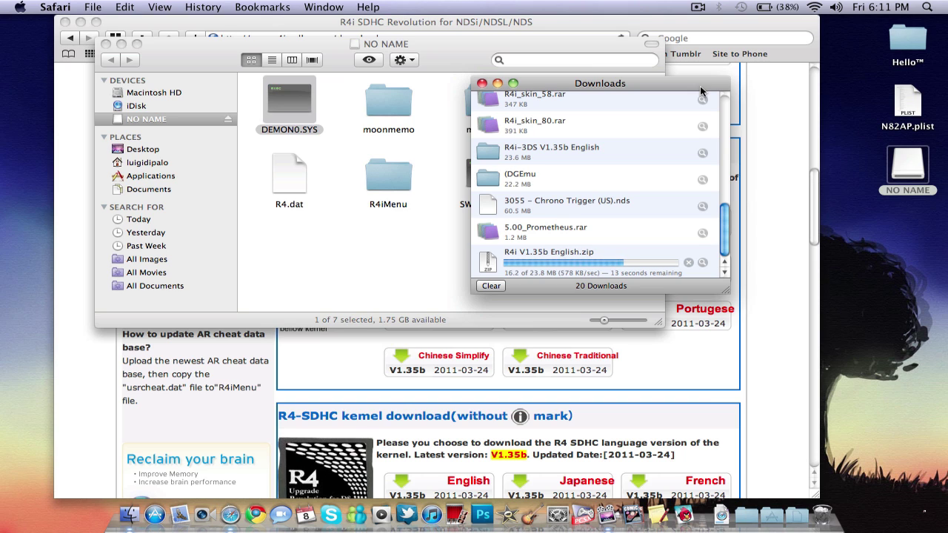
{"action": "left_click", "coordinate": [454, 231]}
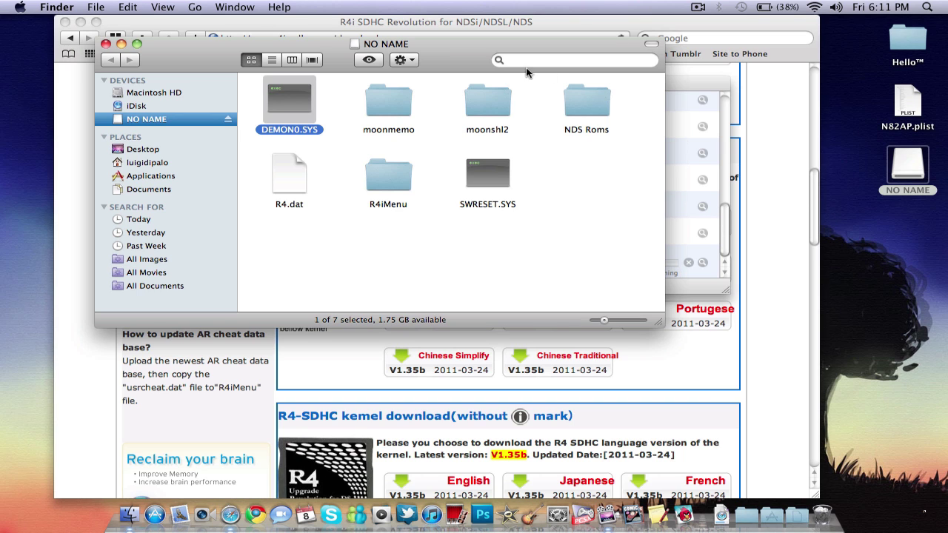
{"action": "left_click_drag", "start_coordinate": [470, 57], "coordinate": [528, 49]}
Examine the contents of the moonmemo and moonshl2 folders on the NO NAME drive
{"action": "left_click", "coordinate": [445, 91]}
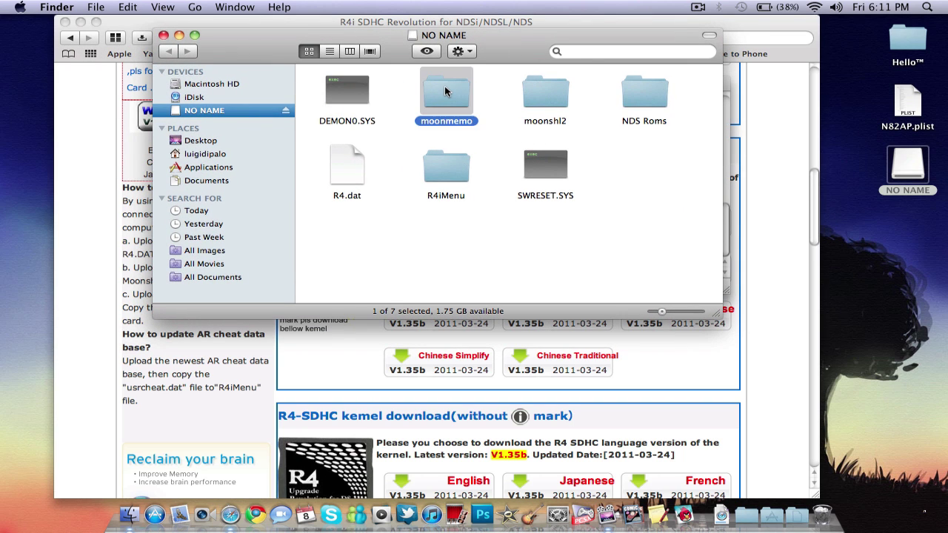
{"action": "double_click", "coordinate": [445, 91]}
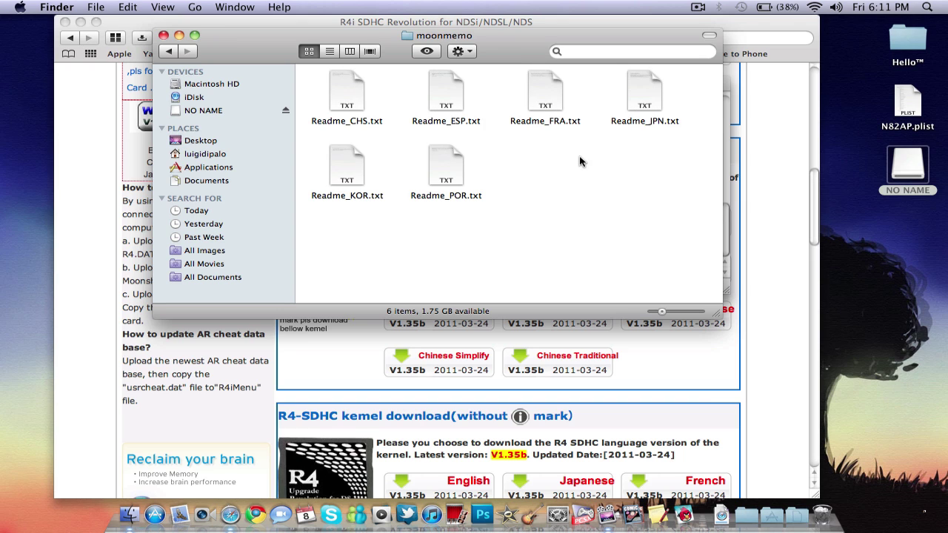
{"action": "key", "text": "super+bracketleft"}
{"action": "left_click", "coordinate": [447, 103]}
{"action": "double_click", "coordinate": [446, 103]}
{"action": "key", "text": "super+bracketleft"}
{"action": "left_click", "coordinate": [548, 100]}
{"action": "double_click", "coordinate": [548, 100]}
{"action": "scroll", "coordinate": [573, 156], "scroll_direction": "down", "scroll_amount": 5}
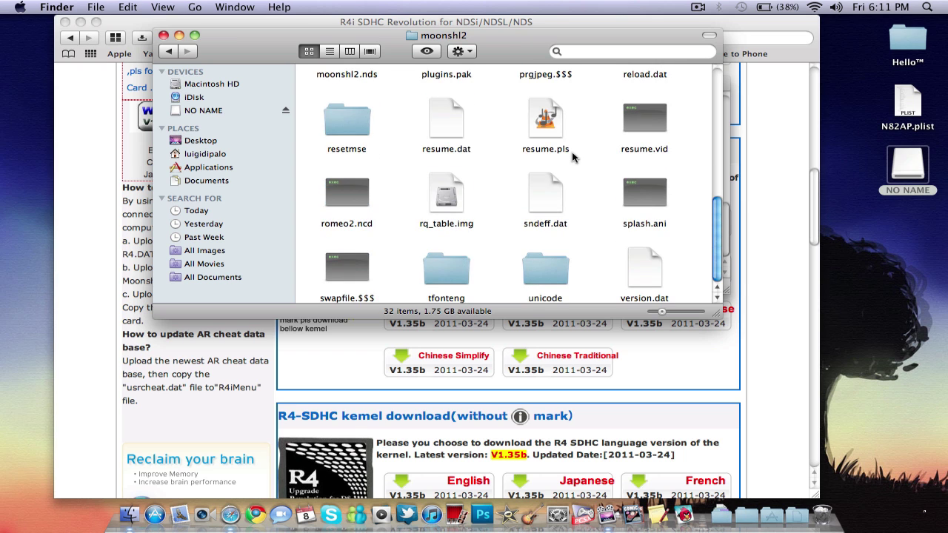
{"action": "scroll", "coordinate": [572, 156], "scroll_direction": "up", "scroll_amount": 2}
{"action": "key", "text": "super+bracketleft"}
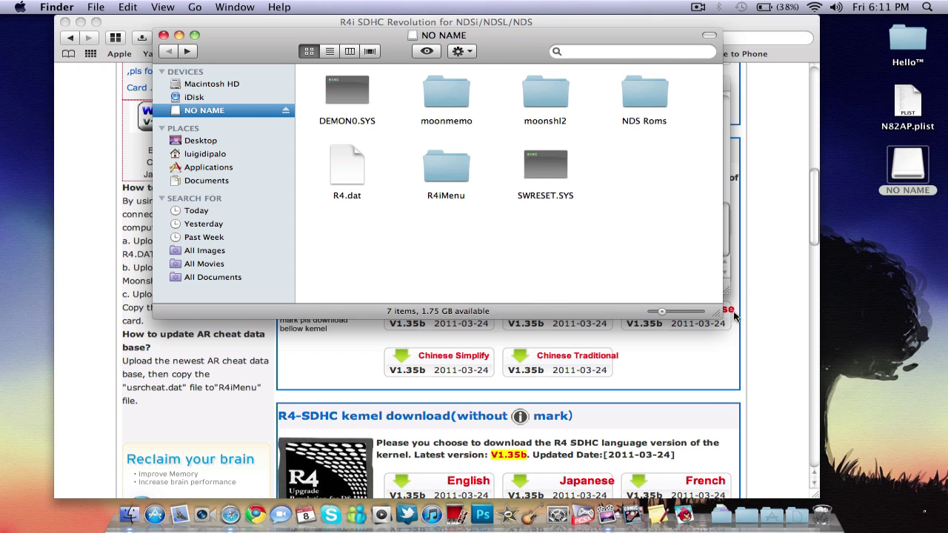
Open the downloaded R4i V1.35b English folder alongside the NO NAME drive's files and select all its items
{"action": "left_click", "coordinate": [746, 515]}
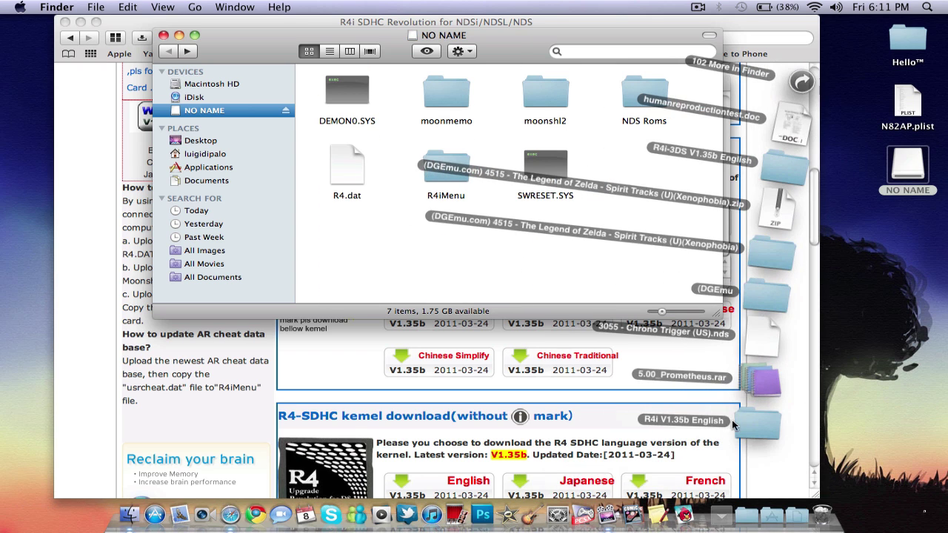
{"action": "left_click", "coordinate": [735, 422]}
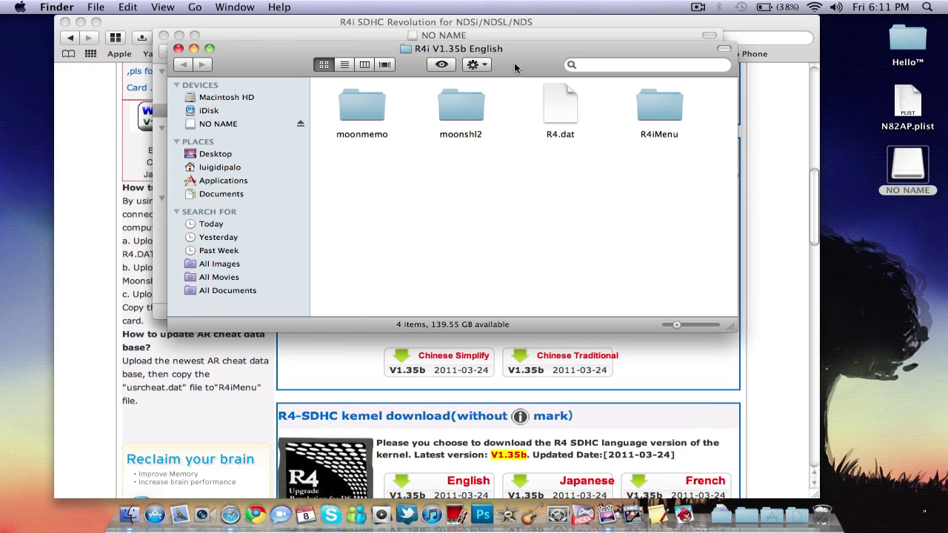
{"action": "left_click_drag", "start_coordinate": [528, 65], "coordinate": [674, 98]}
{"action": "left_click_drag", "start_coordinate": [827, 185], "coordinate": [508, 154]}
{"action": "left_click_drag", "start_coordinate": [449, 107], "coordinate": [304, 233]}
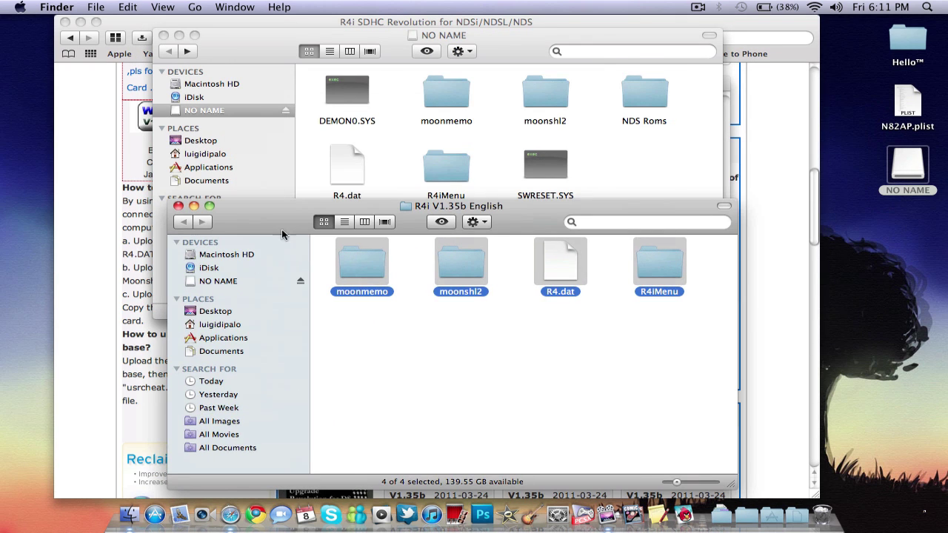
Close the R4i V1.35b English folder, the NO NAME drive window and the Downloads window
{"action": "left_click", "coordinate": [617, 160]}
{"action": "left_click", "coordinate": [178, 206]}
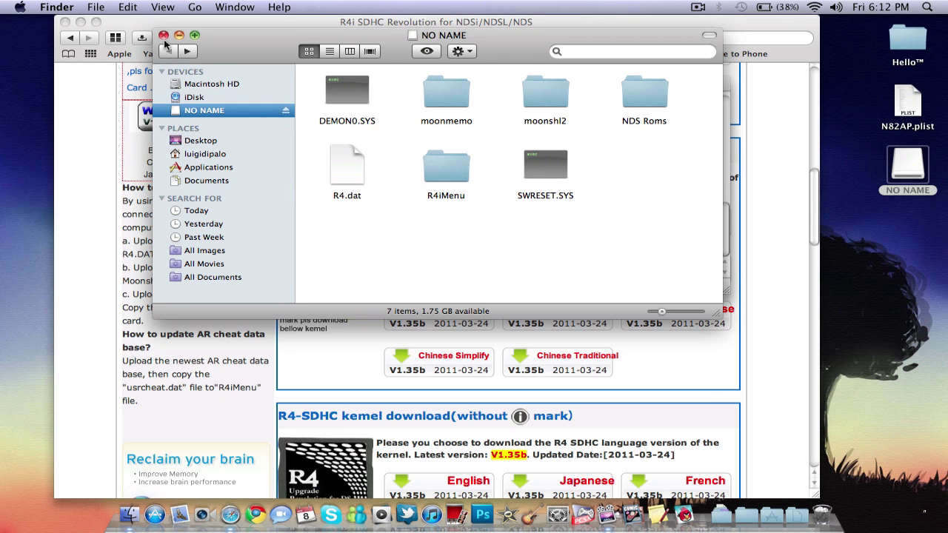
{"action": "left_click", "coordinate": [163, 35]}
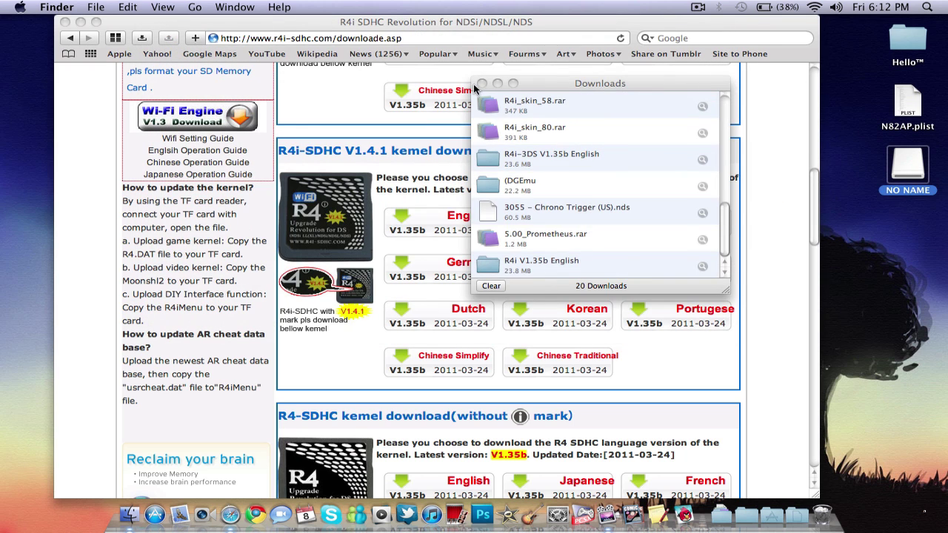
{"action": "left_click", "coordinate": [478, 81]}
{"action": "left_click", "coordinate": [458, 37]}
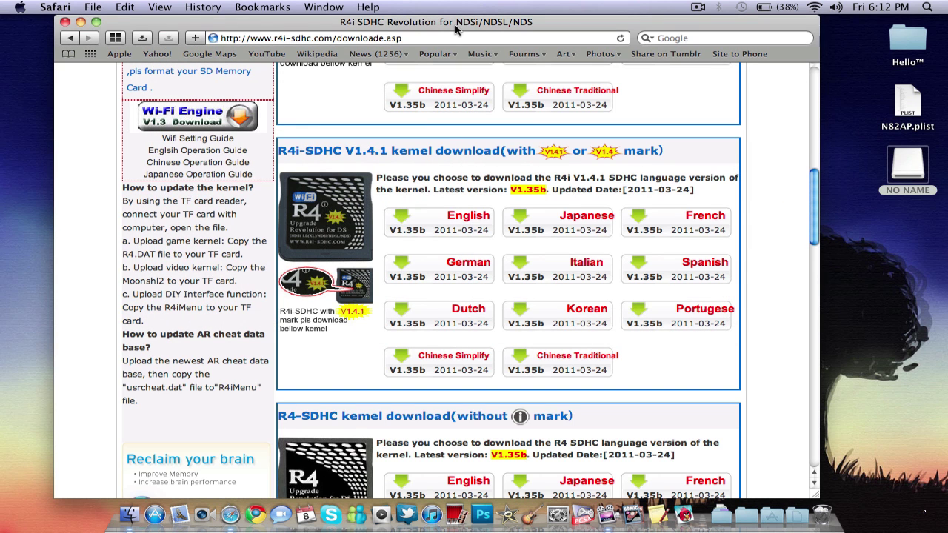
Replace the current web address with dgemu.com and open that site
{"action": "left_click", "coordinate": [439, 37]}
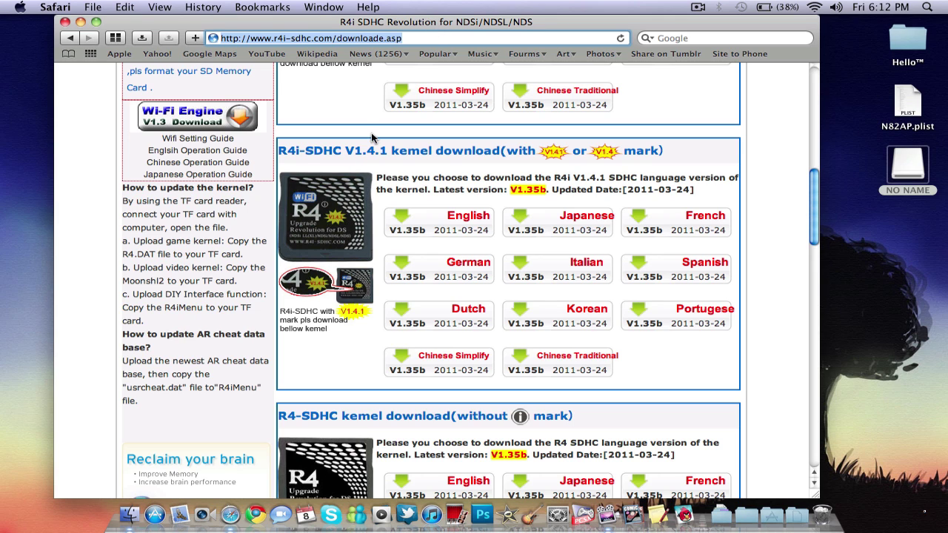
{"action": "left_click", "coordinate": [677, 156]}
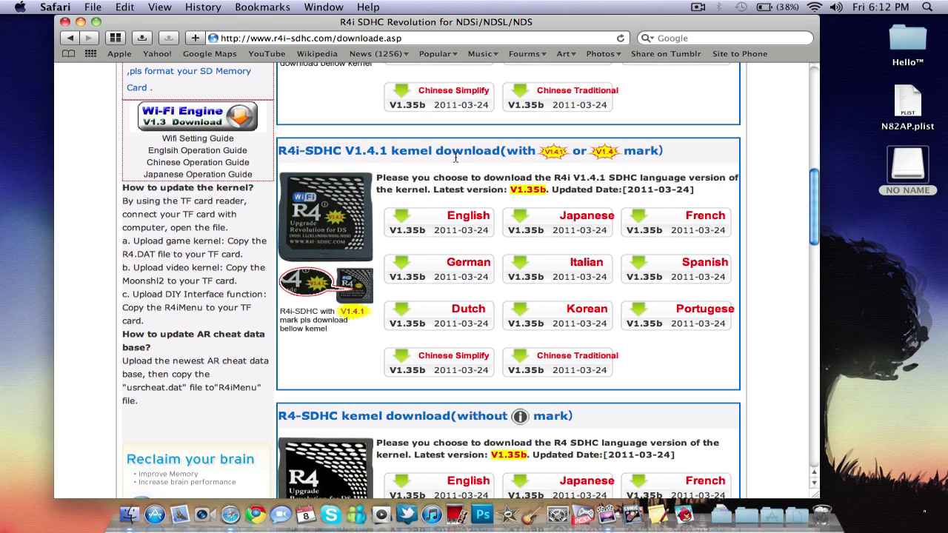
{"action": "left_click", "coordinate": [448, 41]}
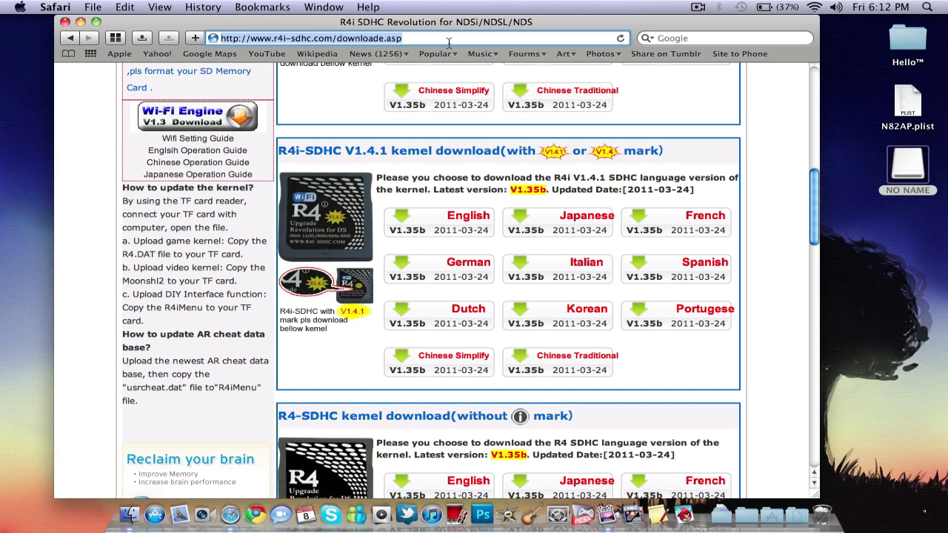
{"action": "type", "text": "dgemu.com/"}
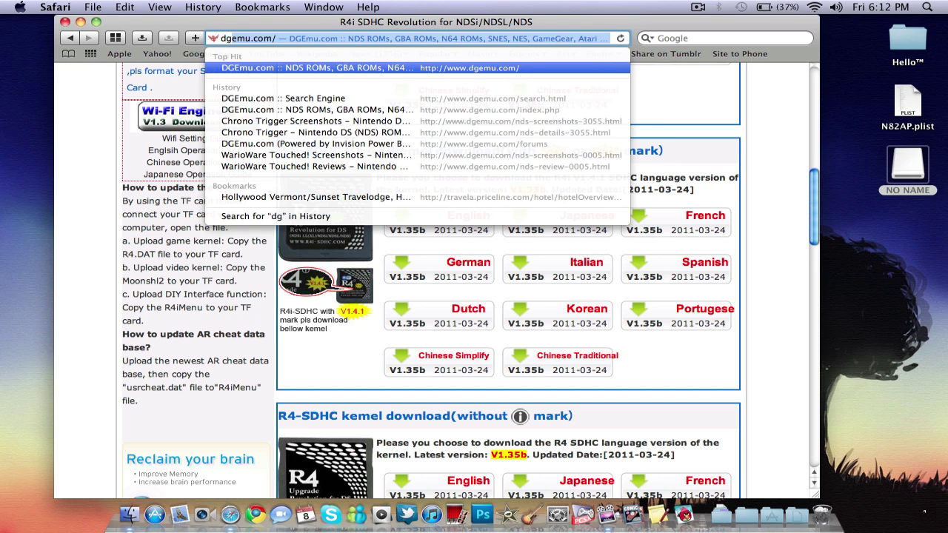
{"action": "key", "text": "Return"}
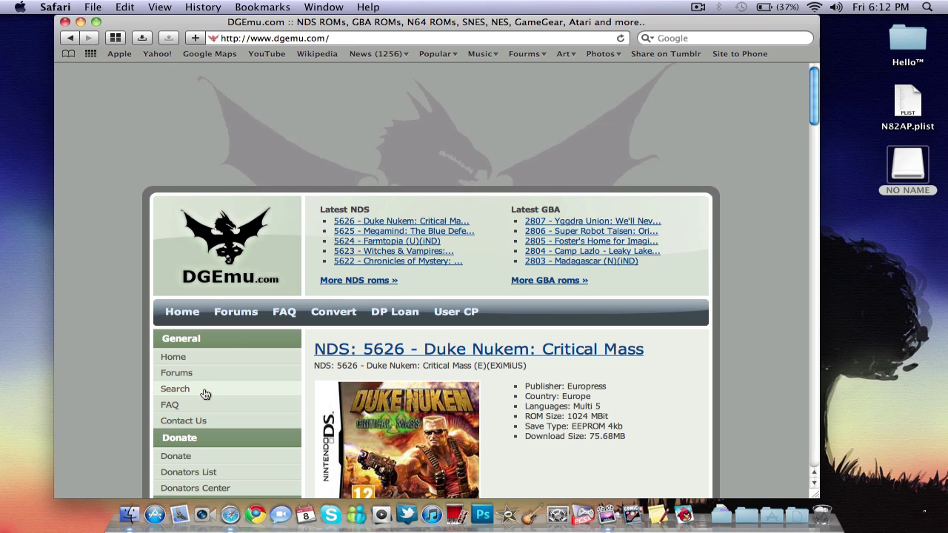
Open the DGEmu.com search page and place the cursor in the ROM name field
{"action": "left_click", "coordinate": [174, 389]}
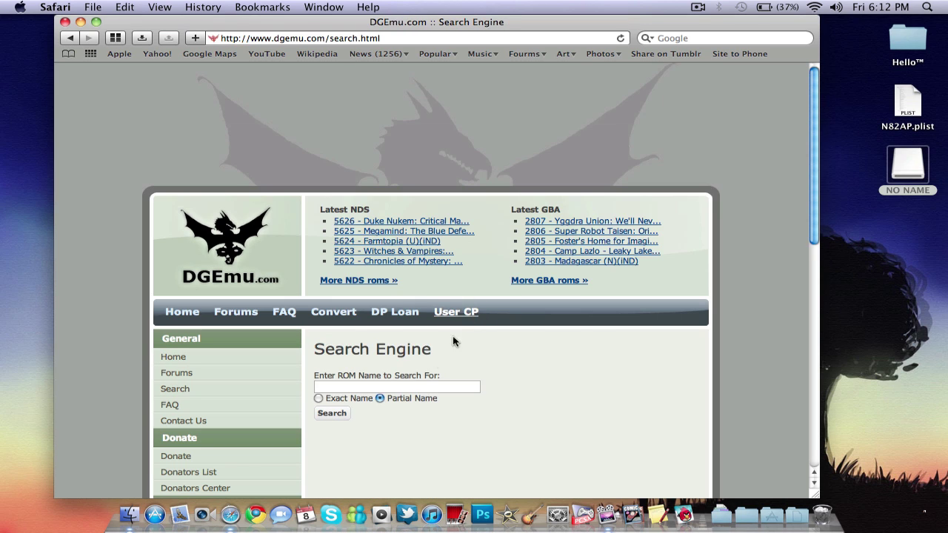
{"action": "left_click", "coordinate": [427, 385]}
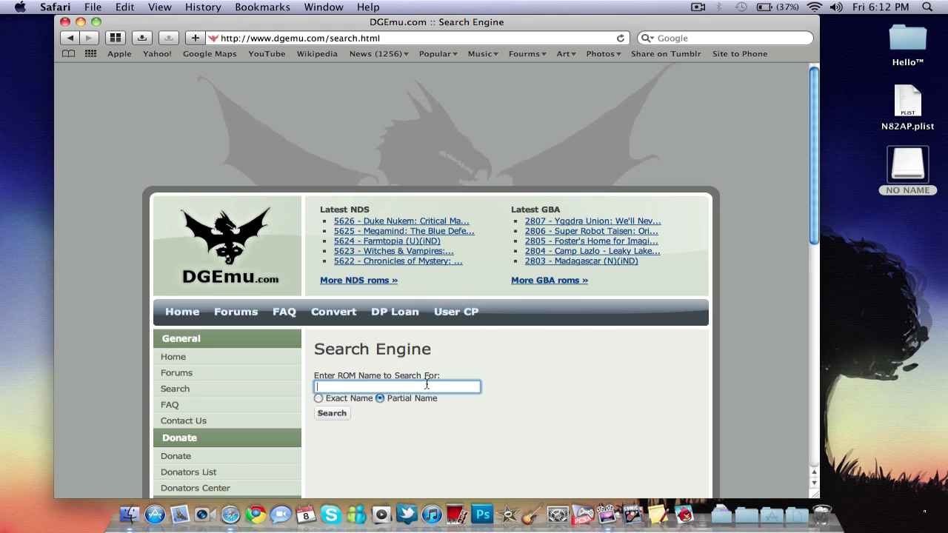
Open the NDS Roms folder on the NO NAME drive and copy 3055 - Chrono Trigger (US).nds into it from the Downloads folder
{"action": "left_click", "coordinate": [728, 511]}
{"action": "left_click", "coordinate": [728, 512]}
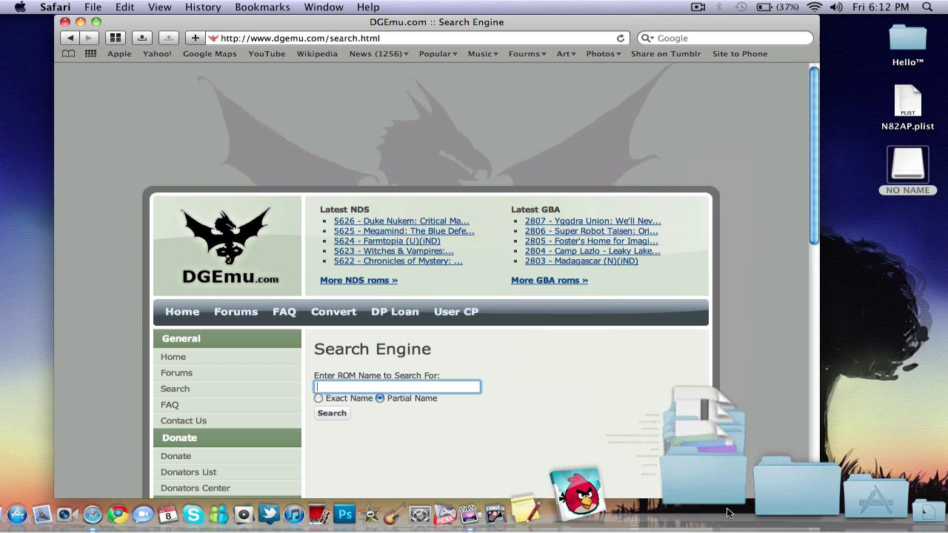
{"action": "double_click", "coordinate": [892, 166]}
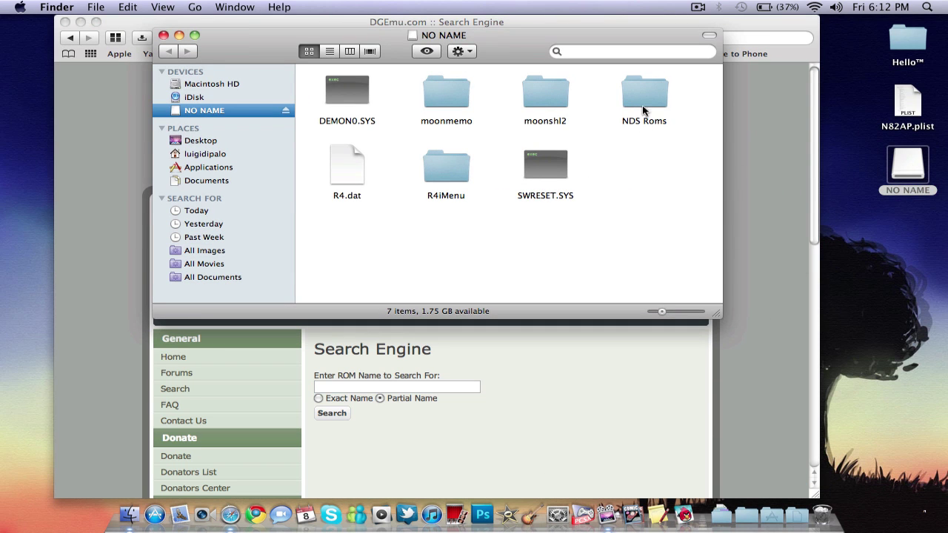
{"action": "double_click", "coordinate": [647, 95]}
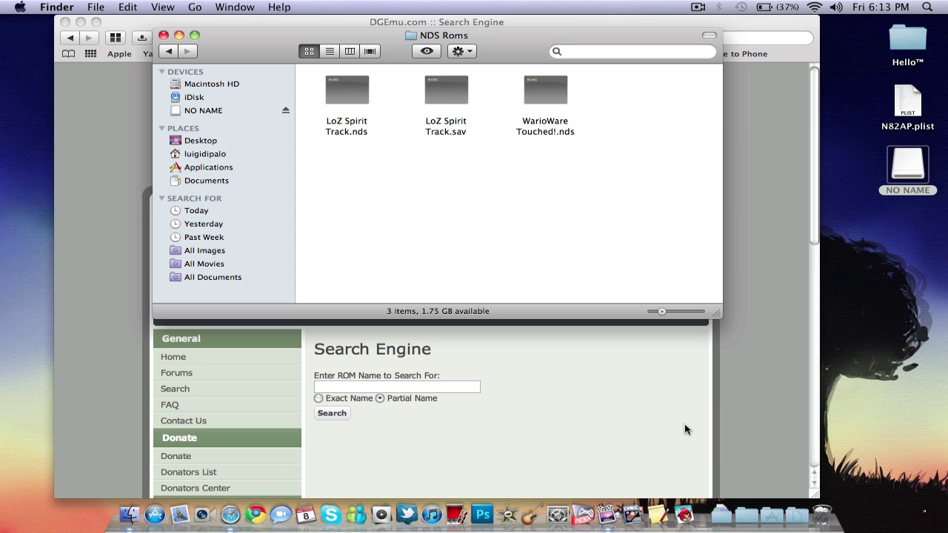
{"action": "left_click", "coordinate": [722, 514]}
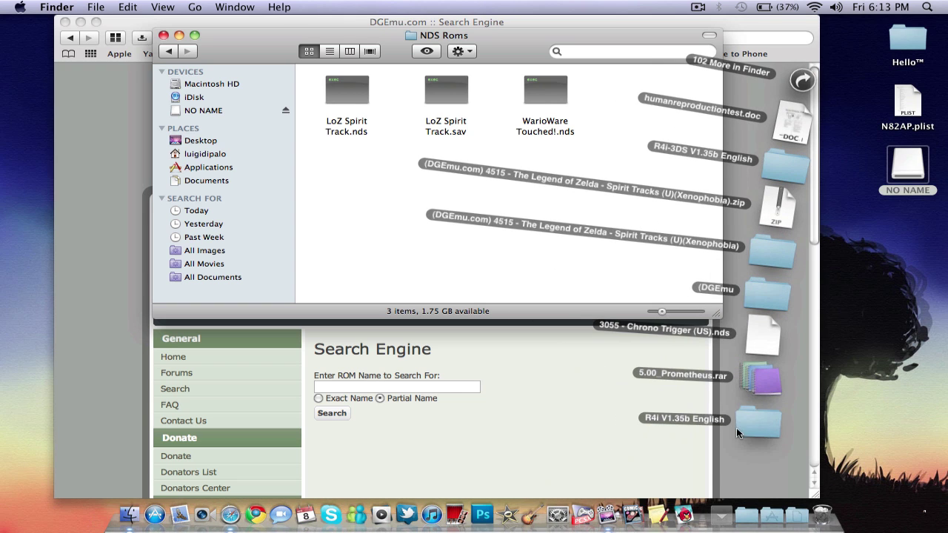
{"action": "left_click_drag", "start_coordinate": [761, 337], "coordinate": [622, 115]}
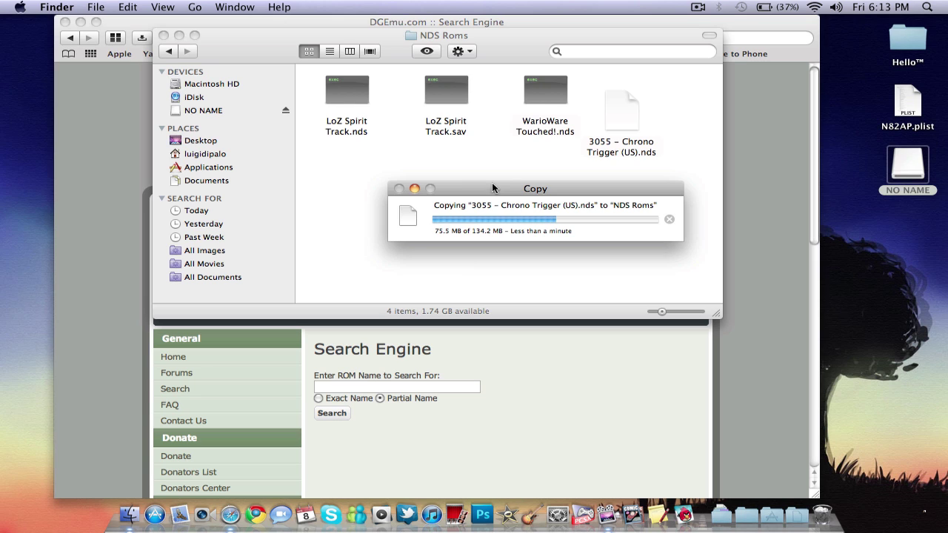
Clean up the icon arrangement in the NDS Roms folder and close its window
{"action": "right_click", "coordinate": [462, 142]}
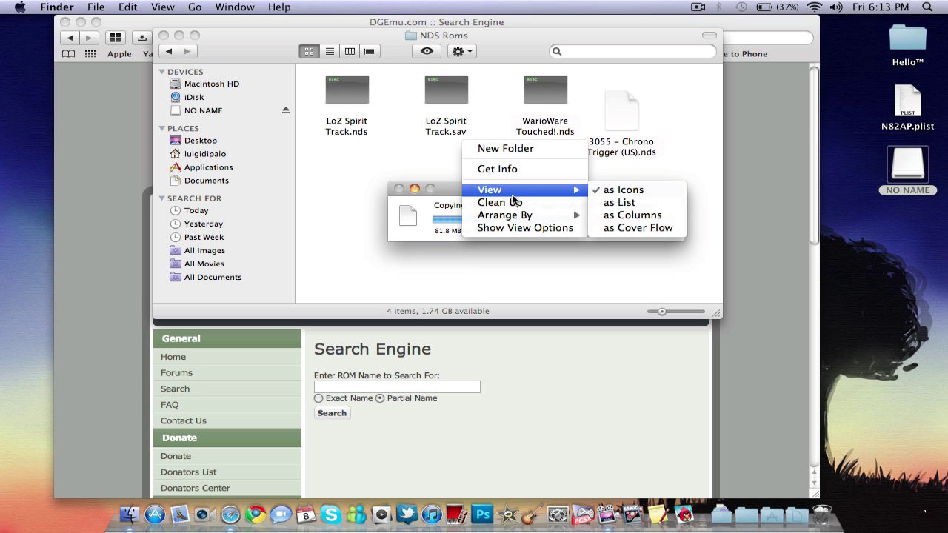
{"action": "left_click", "coordinate": [514, 202]}
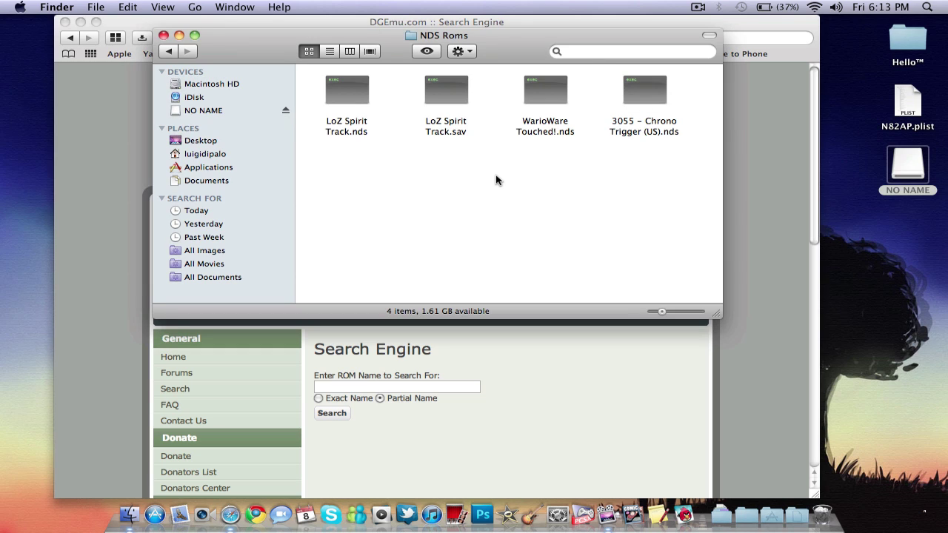
{"action": "left_click", "coordinate": [163, 35]}
Eject the NO NAME drive and close the DGEmu.com browser window
{"action": "right_click", "coordinate": [918, 169]}
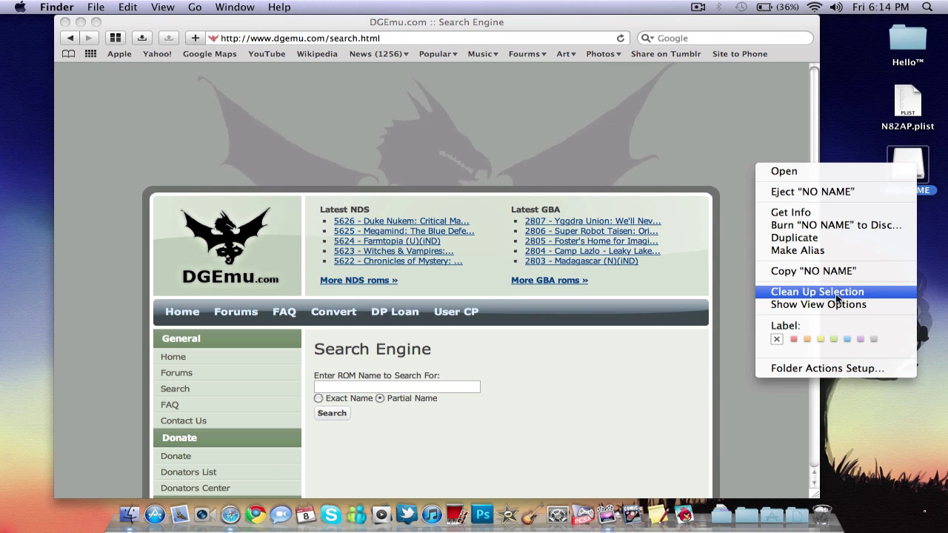
{"action": "left_click", "coordinate": [865, 192]}
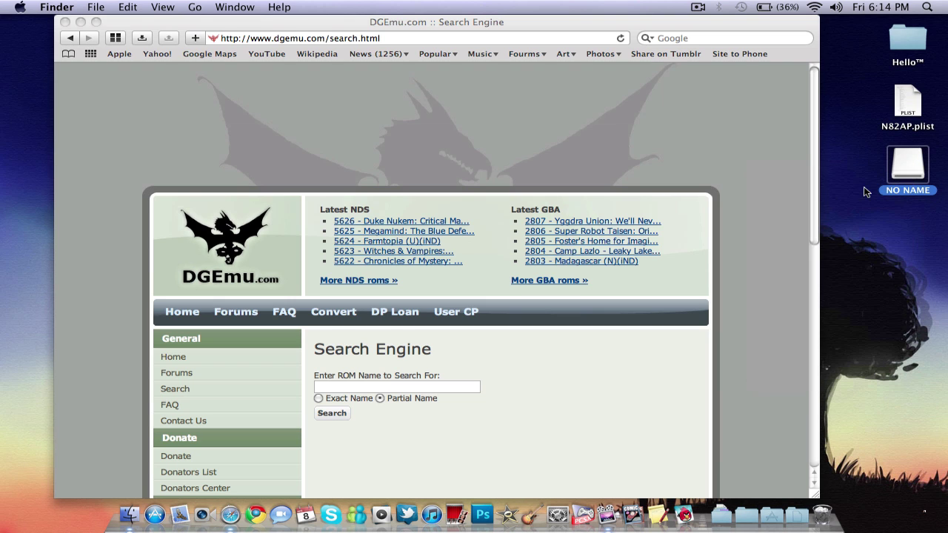
{"action": "left_click", "coordinate": [445, 32]}
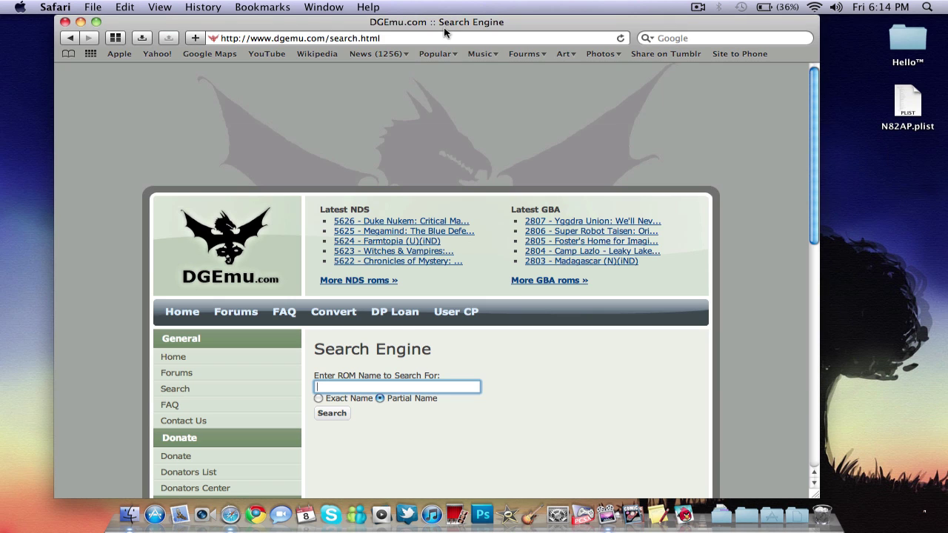
{"action": "key", "text": "super+w"}
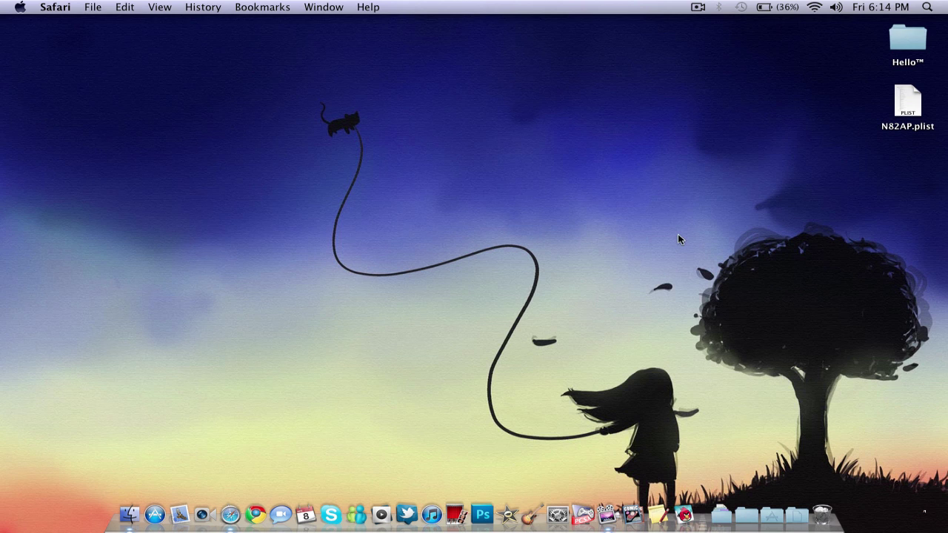
{"action": "key", "text": "super+Tab"}
{"action": "key", "text": "super+Tab"}
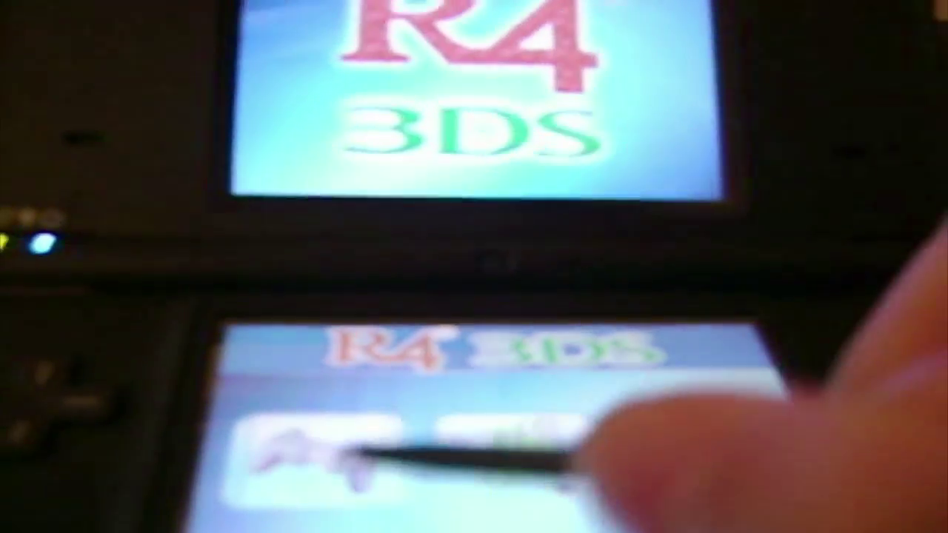
{"action": "left_click", "coordinate": [296, 396]}
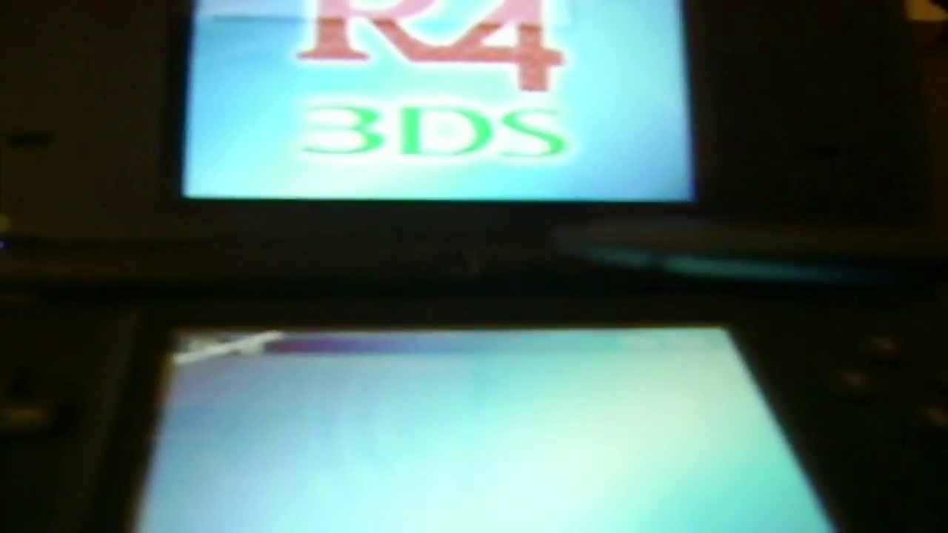